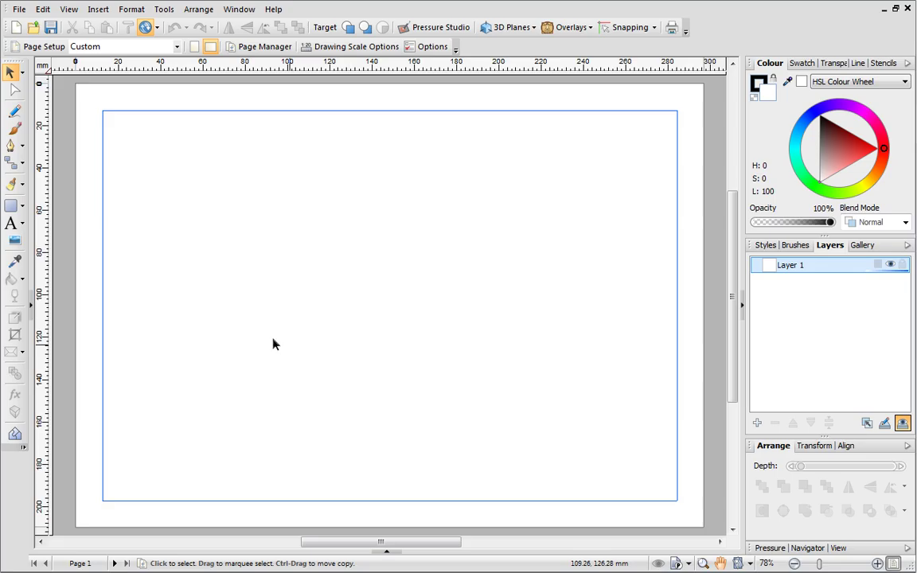
# Step: Insert the photo 070710d0006.JPG from My Pictures
pyautogui.click(18, 240)
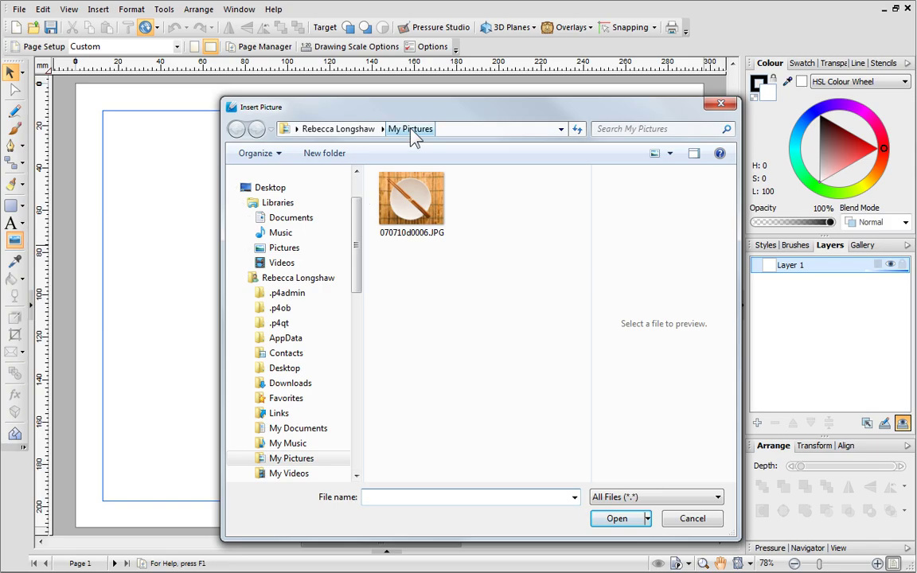
pyautogui.click(385, 176)
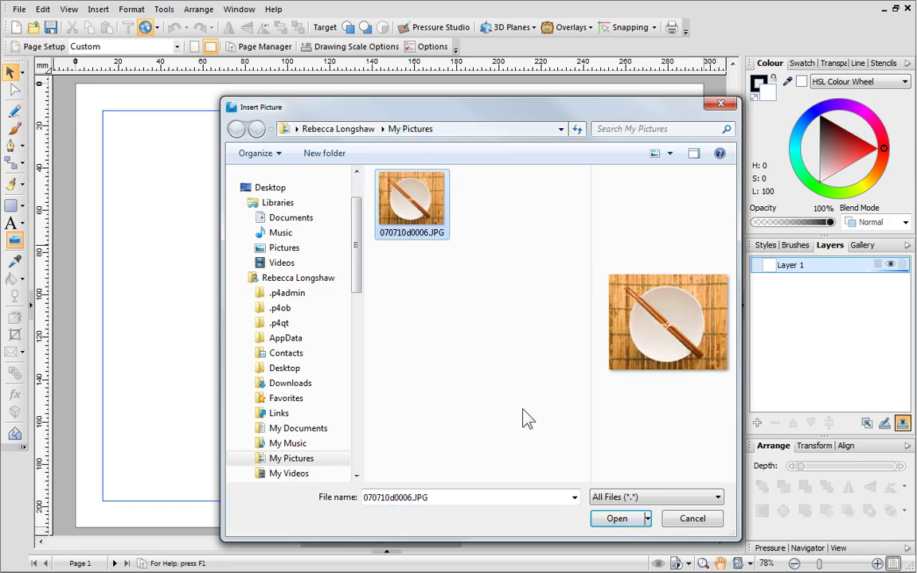
pyautogui.click(606, 519)
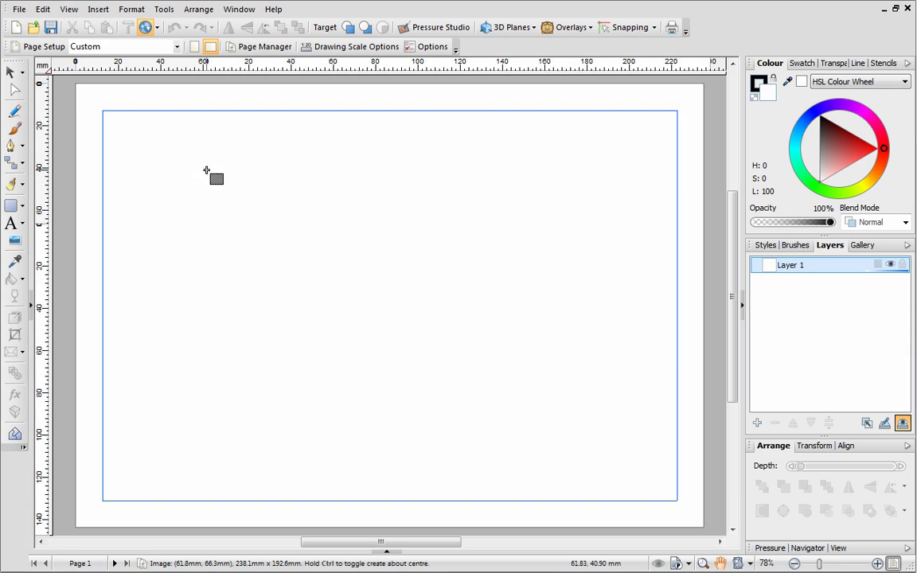
# Step: Place the bowl-and-chopsticks photo across the upper-left area of the page
pyautogui.moveTo(207, 170); pyautogui.dragTo(523, 426)
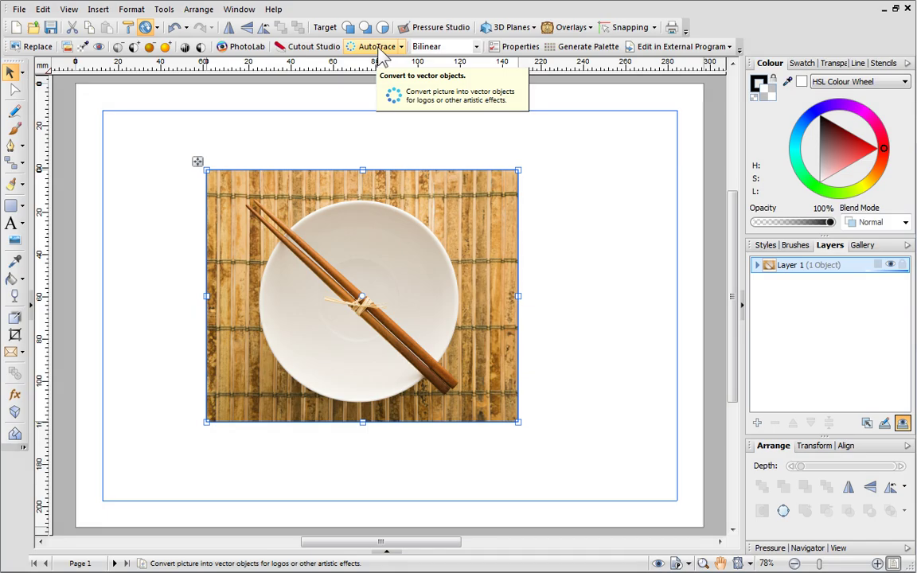
pyautogui.click(402, 47)
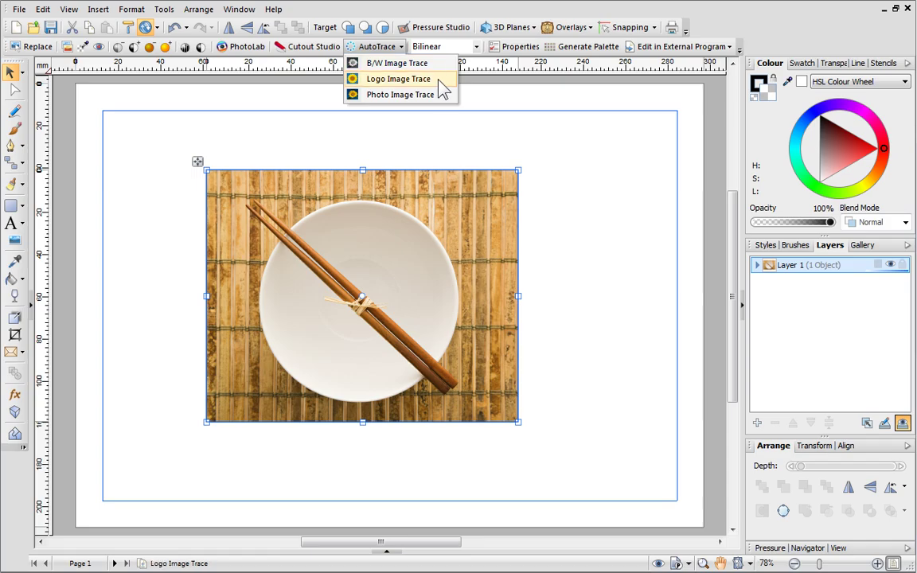
# Step: Start a Photo Image Trace, hide the Help pane and zoom the preview in twice
pyautogui.click(443, 99)
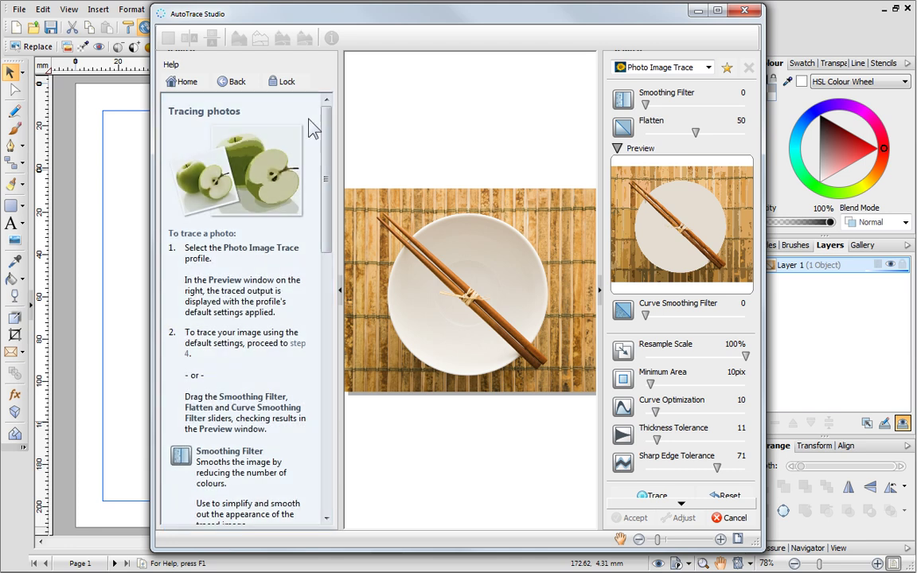
pyautogui.moveTo(323, 122)
pyautogui.mouseDown()
pyautogui.moveTo(323, 283)
pyautogui.moveTo(338, 117)
pyautogui.mouseUp()
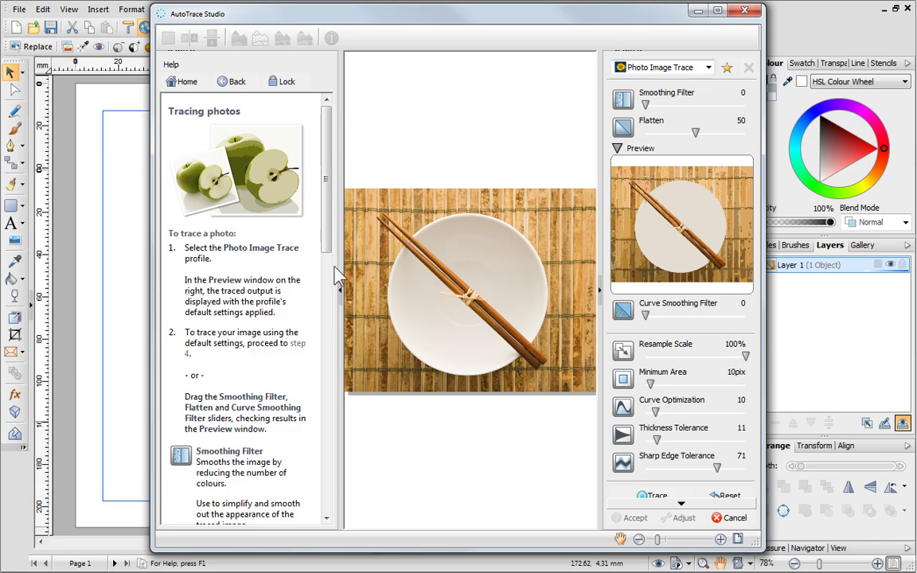
pyautogui.click(341, 290)
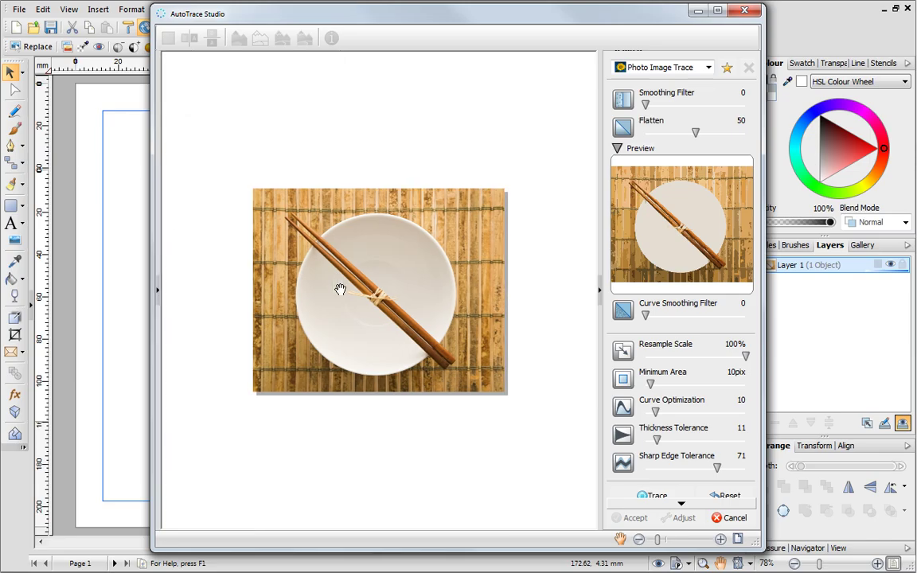
pyautogui.click(720, 539)
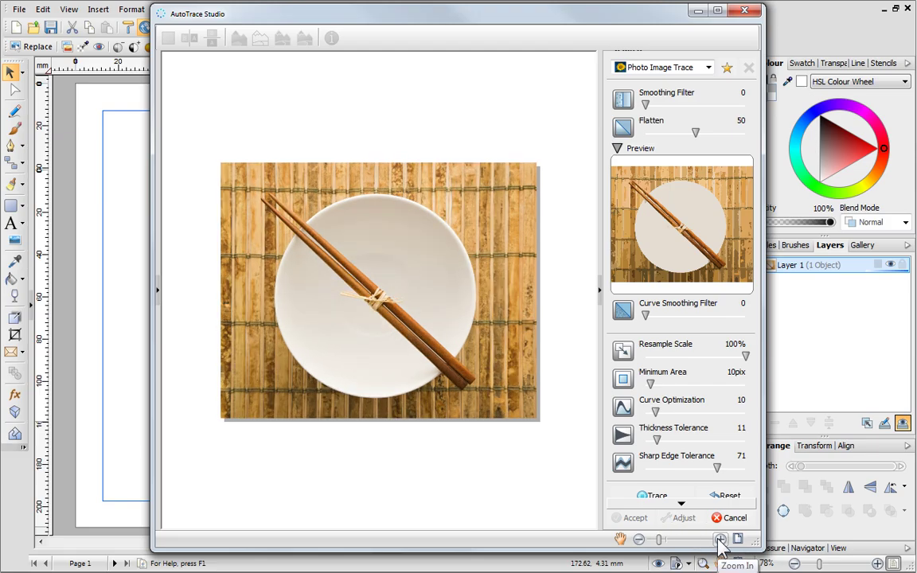
pyautogui.click(720, 539)
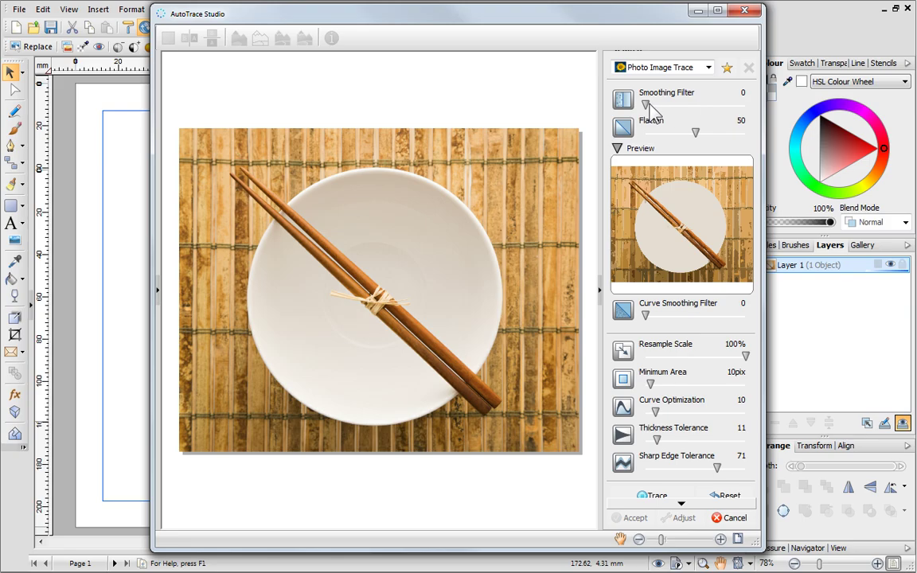
# Step: Set Smoothing Filter to 76, Flatten to 84 and Curve Smoothing Filter to 75
pyautogui.moveTo(655, 104); pyautogui.dragTo(722, 114)
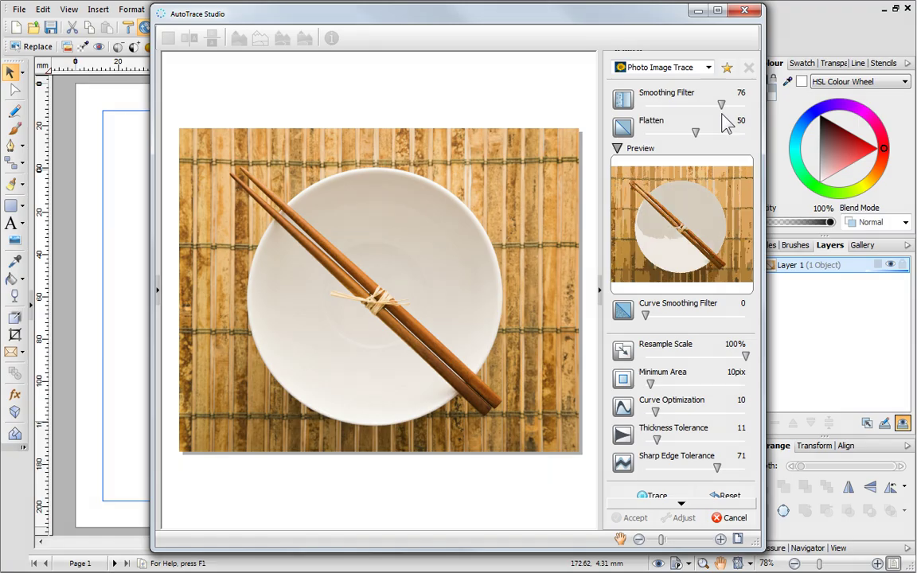
pyautogui.moveTo(695, 133); pyautogui.dragTo(733, 147)
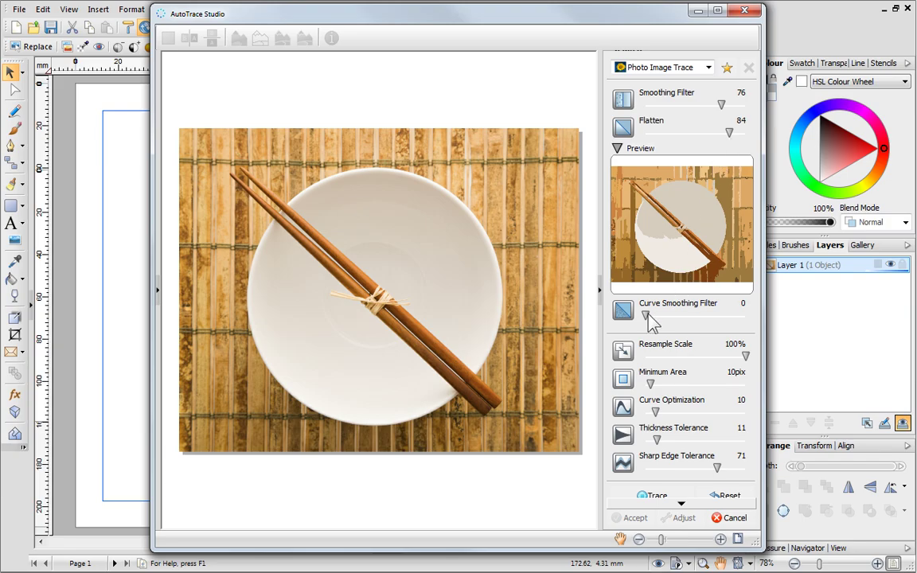
pyautogui.moveTo(648, 315); pyautogui.dragTo(721, 317)
# Step: Run the trace with these settings to get flat posterised colour shapes
pyautogui.click(655, 497)
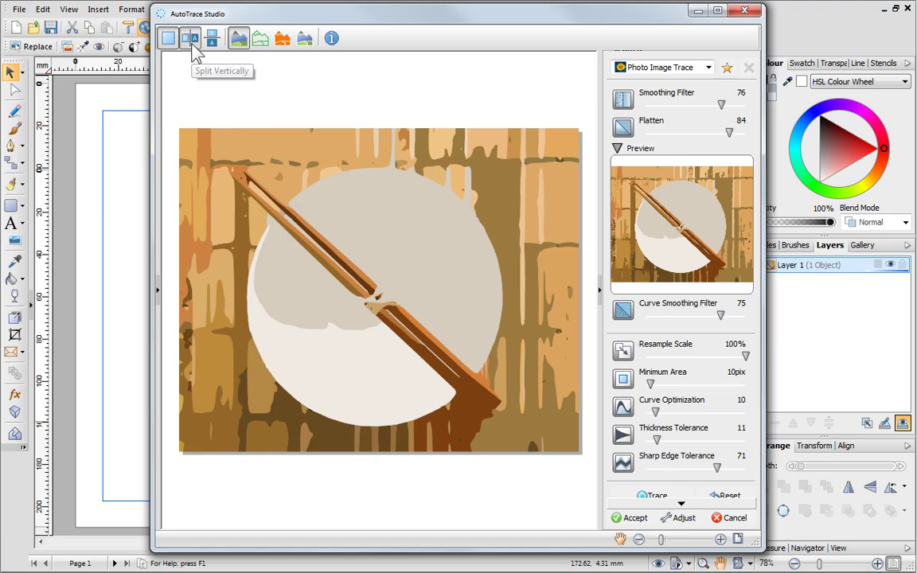
# Step: Split the view, lower Smoothing Filter to 11 and Flatten to 12, and retrace
pyautogui.click(191, 41)
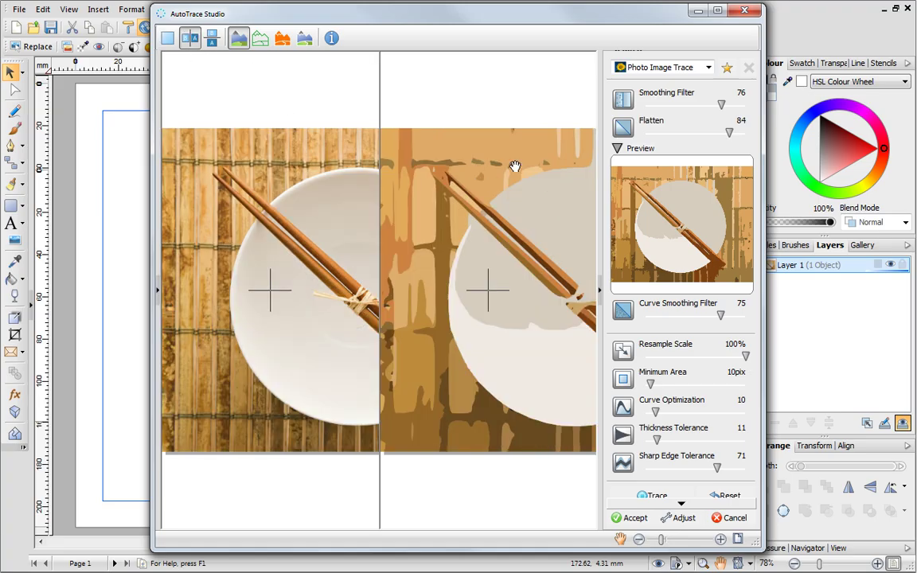
pyautogui.click(720, 104)
pyautogui.moveTo(720, 104); pyautogui.dragTo(657, 104)
pyautogui.moveTo(729, 132); pyautogui.dragTo(659, 133)
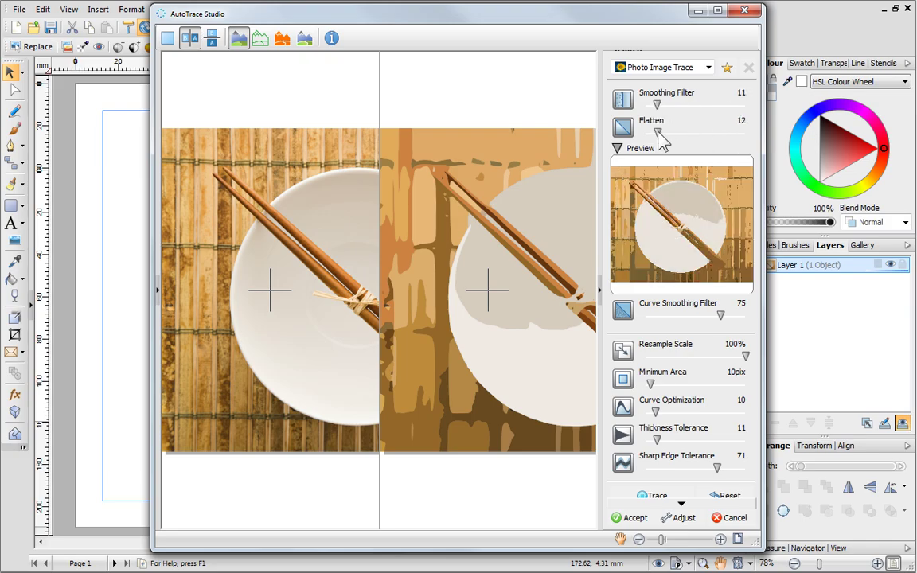
pyautogui.click(661, 241)
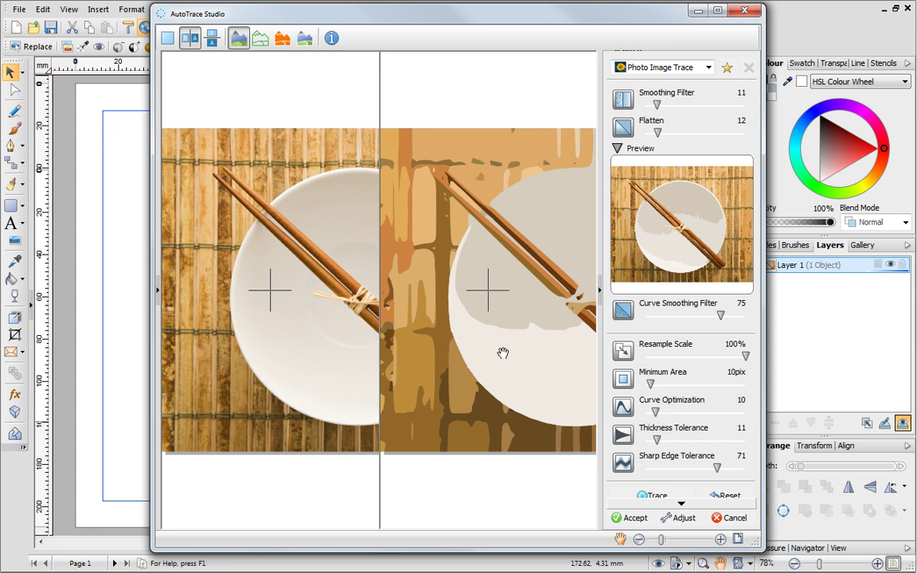
pyautogui.click(643, 496)
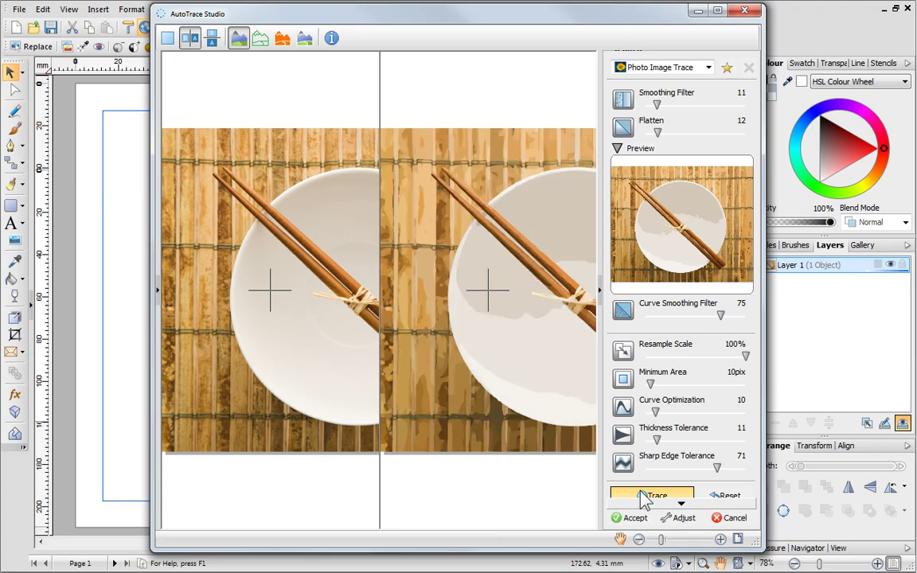
# Step: Switch to Adjust mode and accept the trace onto the page
pyautogui.click(678, 522)
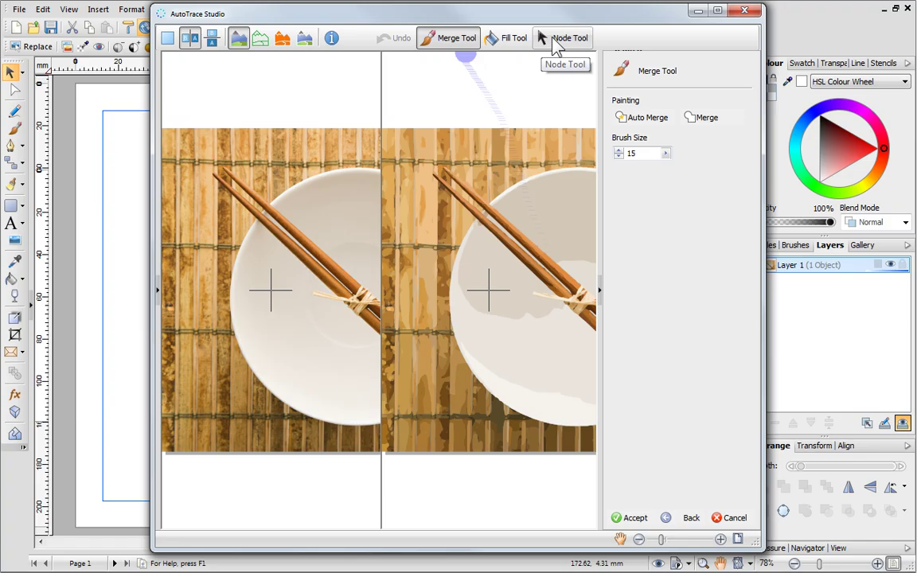
pyautogui.click(624, 518)
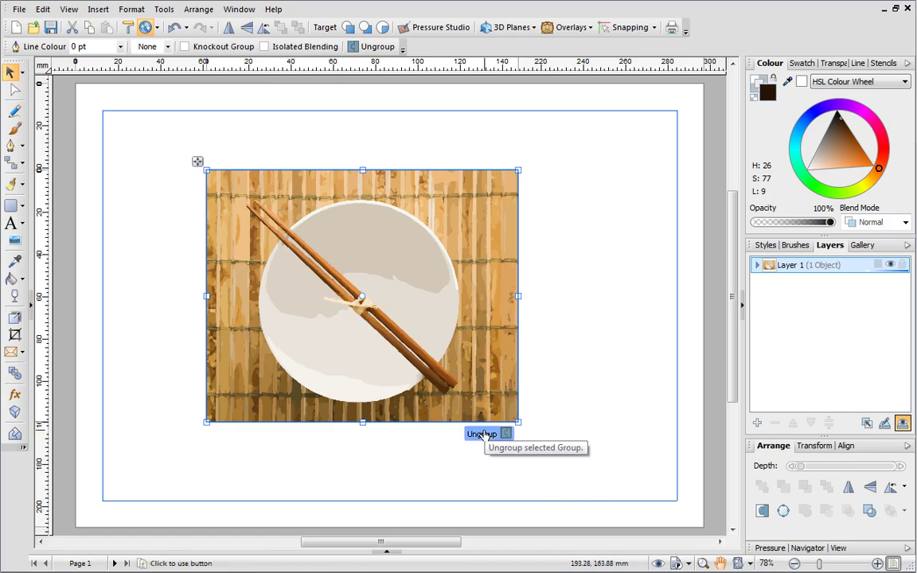
# Step: Zoom to 100% and slightly enlarge the grey upper plate shape of the trace
pyautogui.click(482, 435)
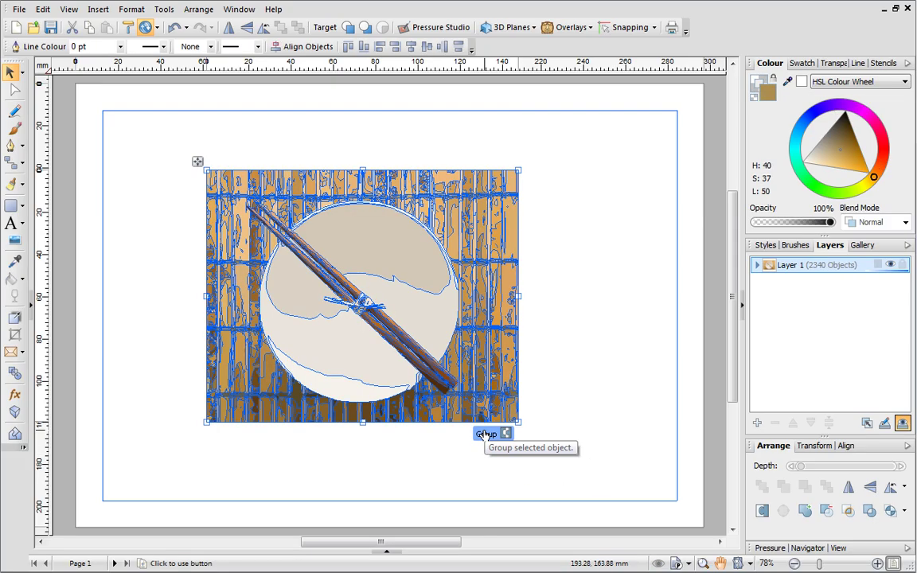
pyautogui.click(485, 435)
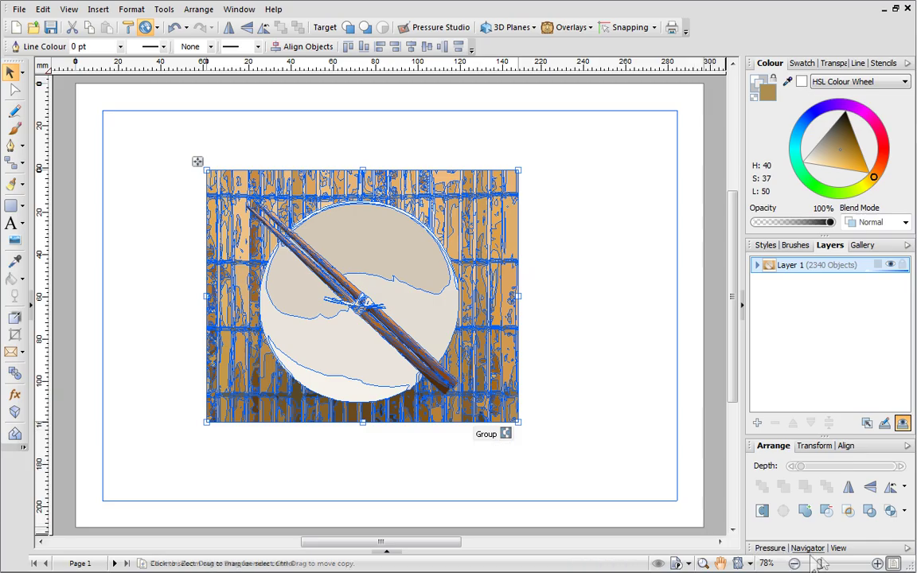
pyautogui.click(877, 563)
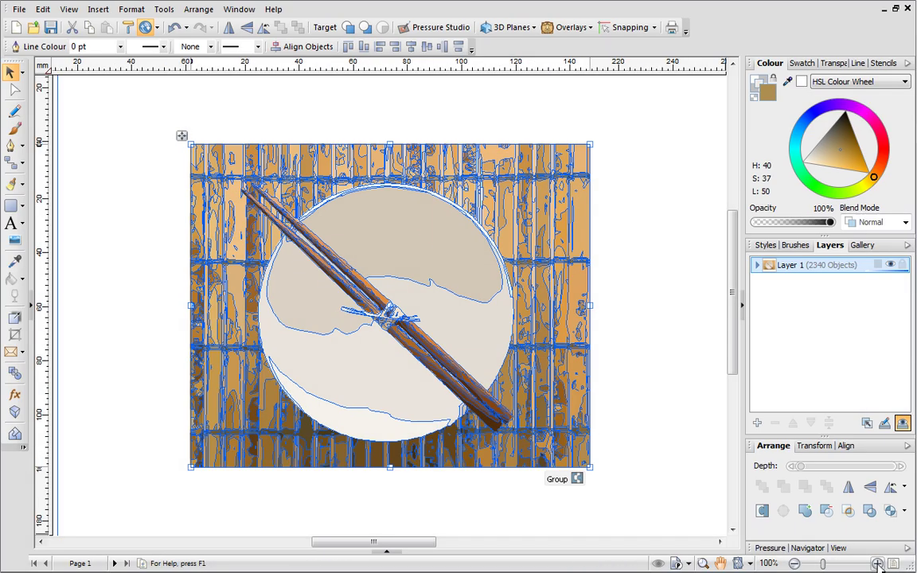
pyautogui.click(636, 459)
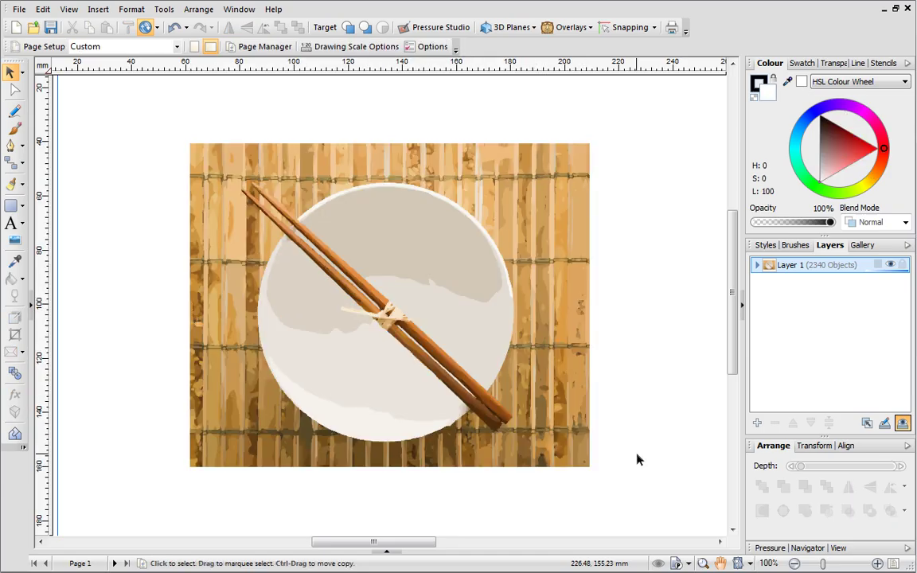
pyautogui.click(471, 283)
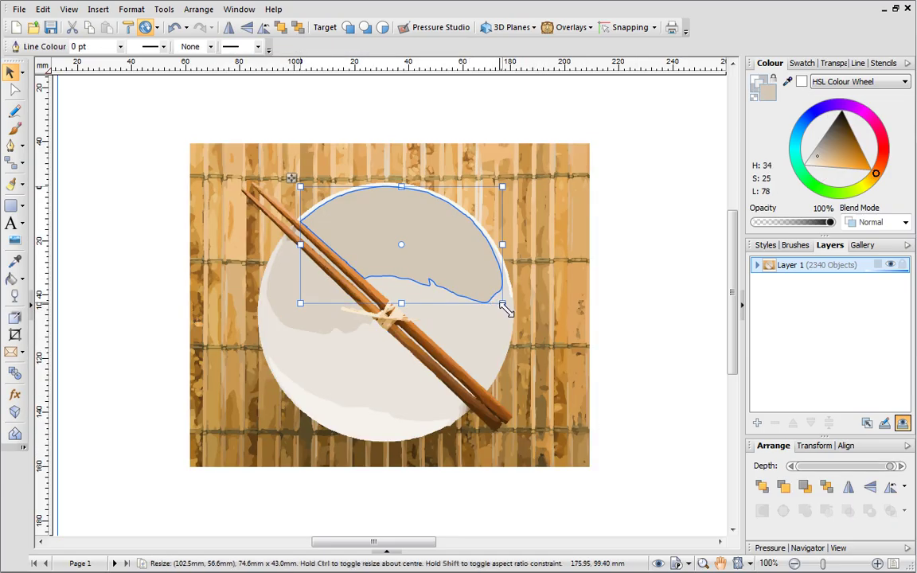
pyautogui.moveTo(503, 304)
pyautogui.mouseDown()
pyautogui.moveTo(565, 389)
pyautogui.moveTo(506, 313)
pyautogui.mouseUp()
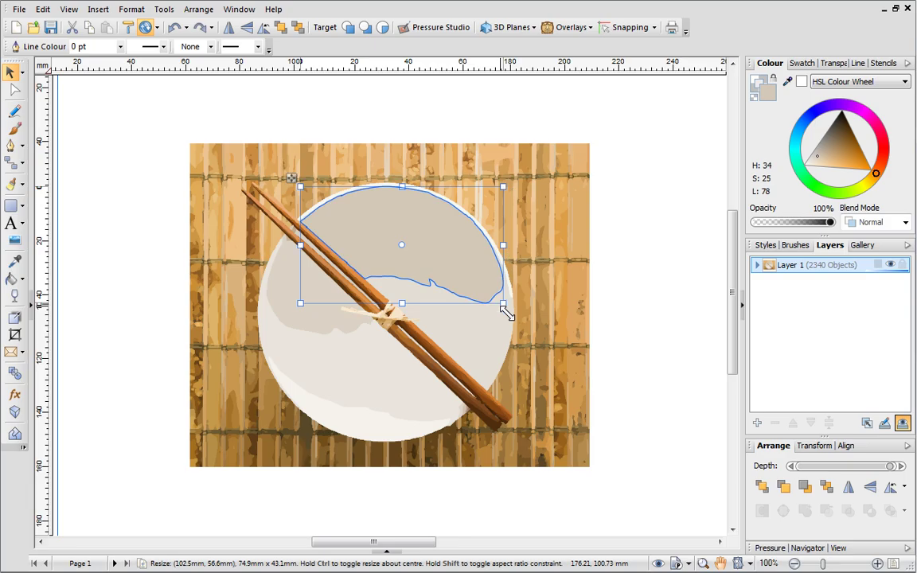
# Step: Select all 2340 traced objects and group them into one object
pyautogui.click(153, 103)
pyautogui.moveTo(154, 102); pyautogui.dragTo(634, 518)
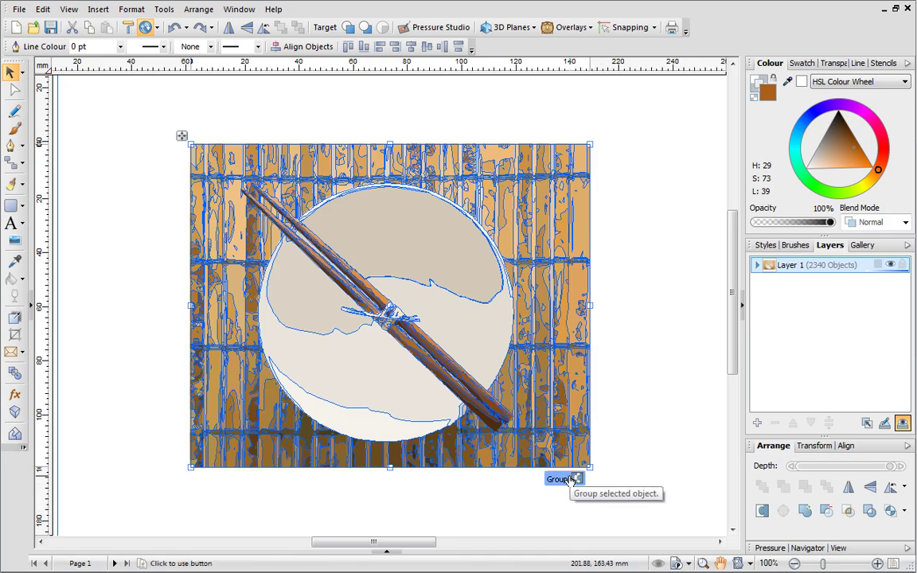
pyautogui.click(571, 480)
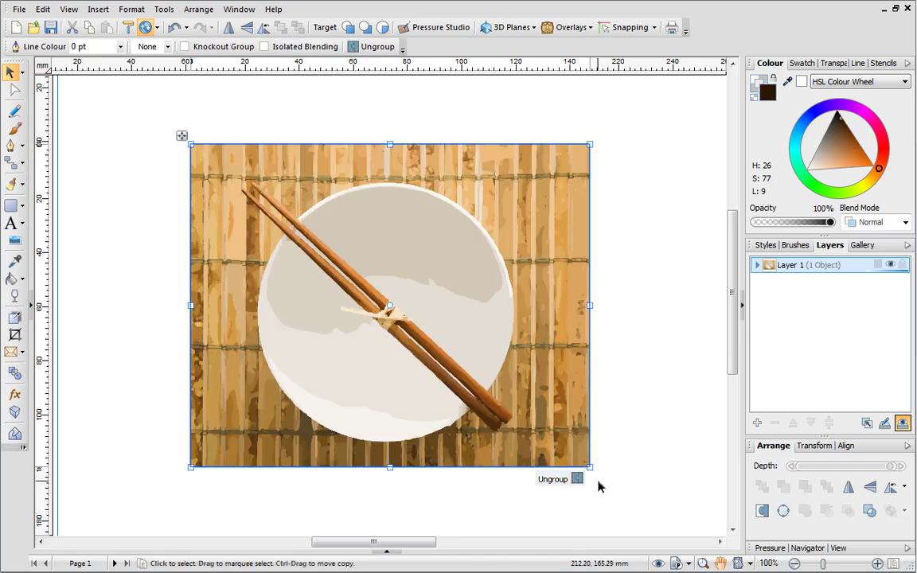
# Step: Add the Seasons gallery Leaf at the picture's lower-left and shrink it to half size
pyautogui.click(861, 246)
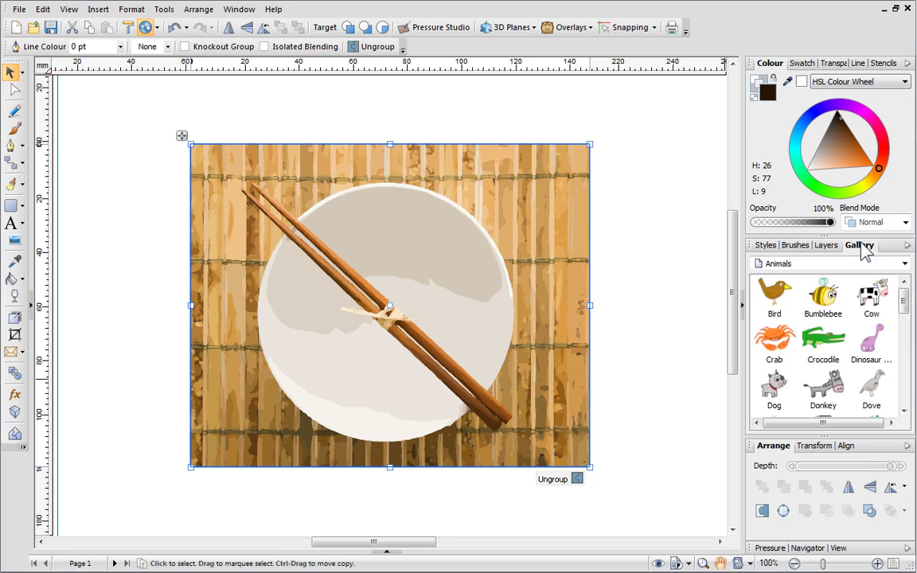
pyautogui.click(905, 264)
pyautogui.scroll(-4, 902, 347)
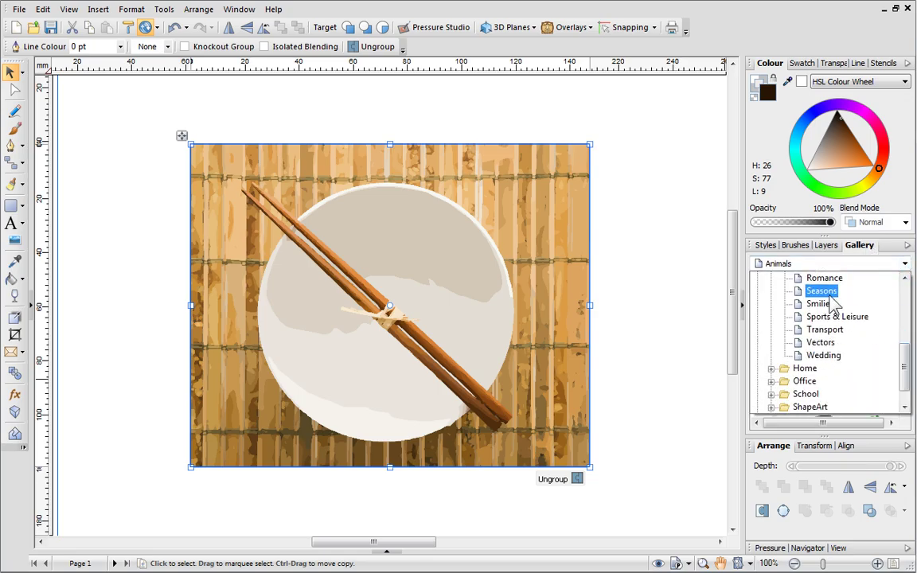
pyautogui.click(830, 296)
pyautogui.moveTo(872, 341); pyautogui.dragTo(241, 384)
pyautogui.moveTo(362, 442); pyautogui.dragTo(272, 425)
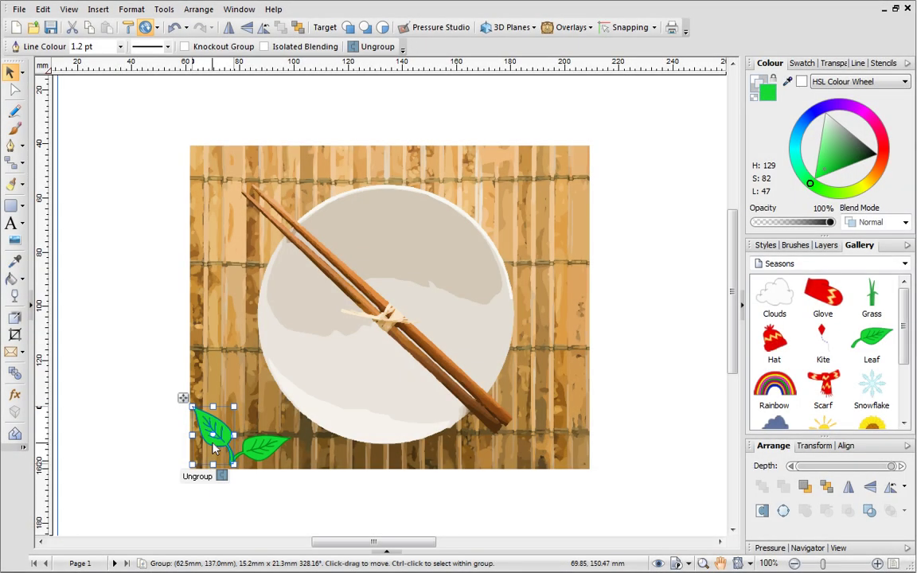
# Step: Select the picture together with the leaf and group them
pyautogui.click(156, 455)
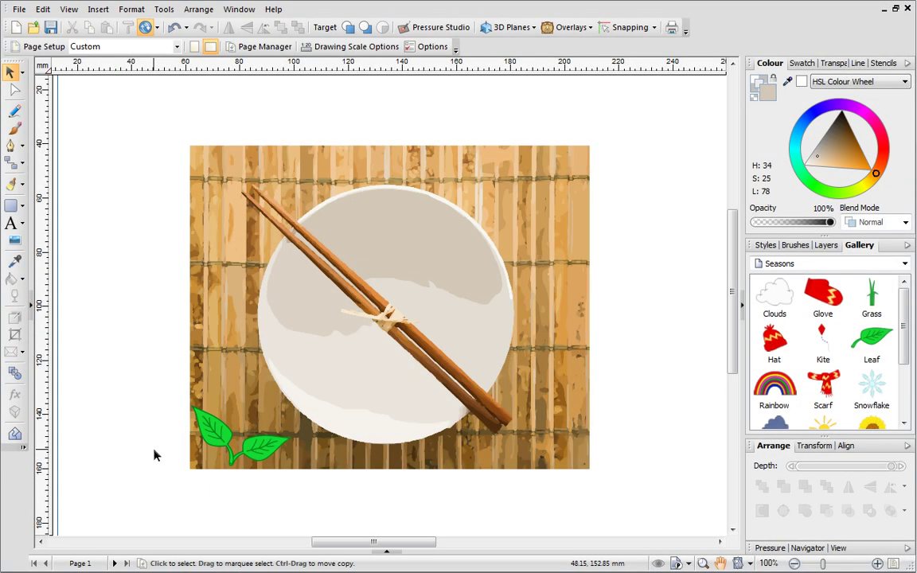
pyautogui.moveTo(143, 118); pyautogui.dragTo(628, 511)
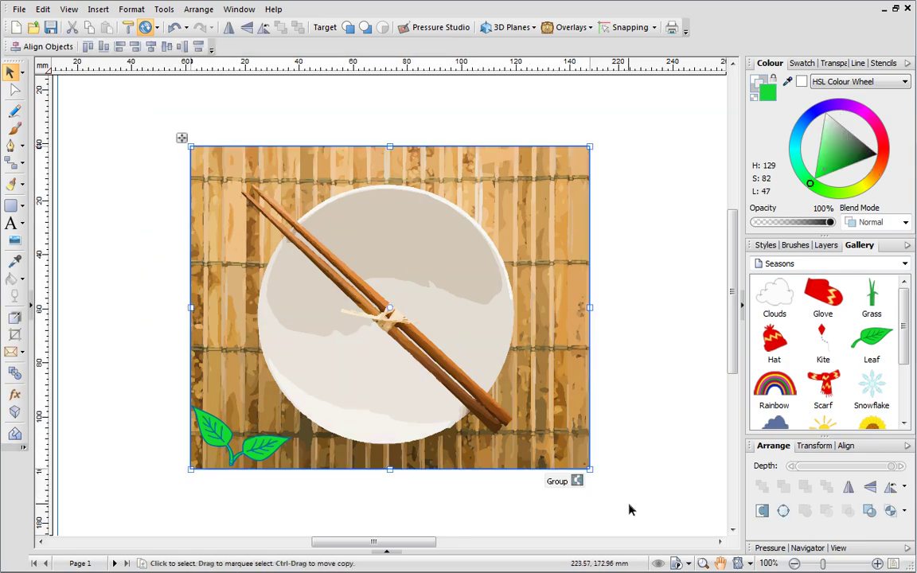
pyautogui.click(576, 482)
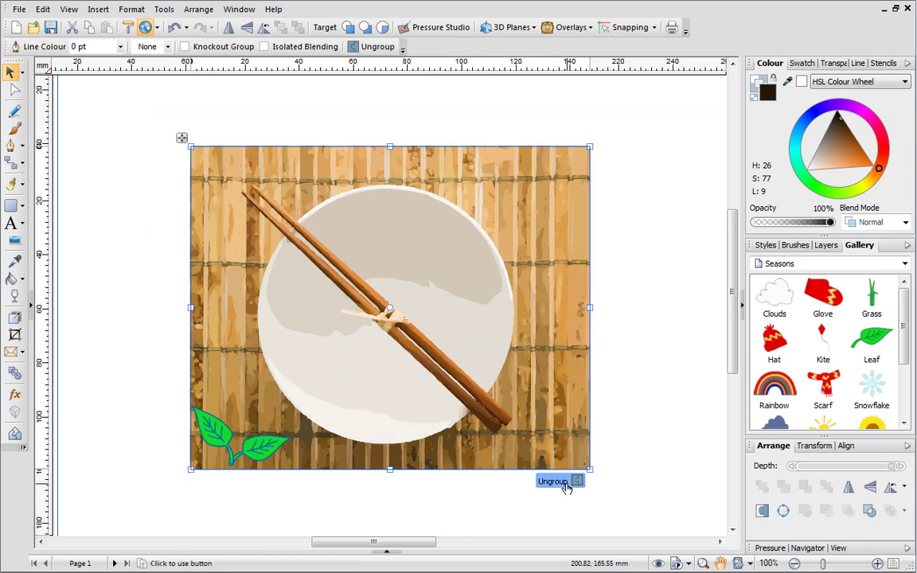
pyautogui.click(610, 491)
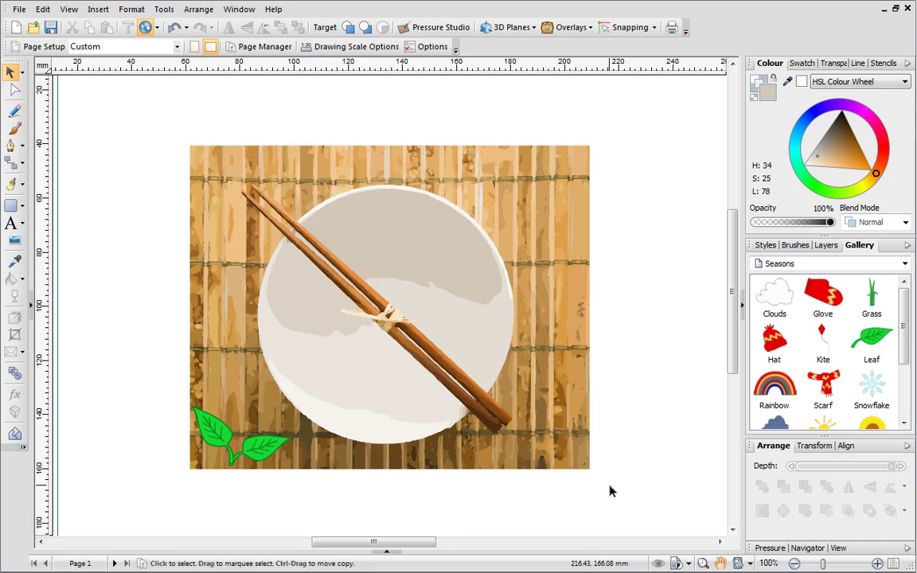
pyautogui.click(876, 562)
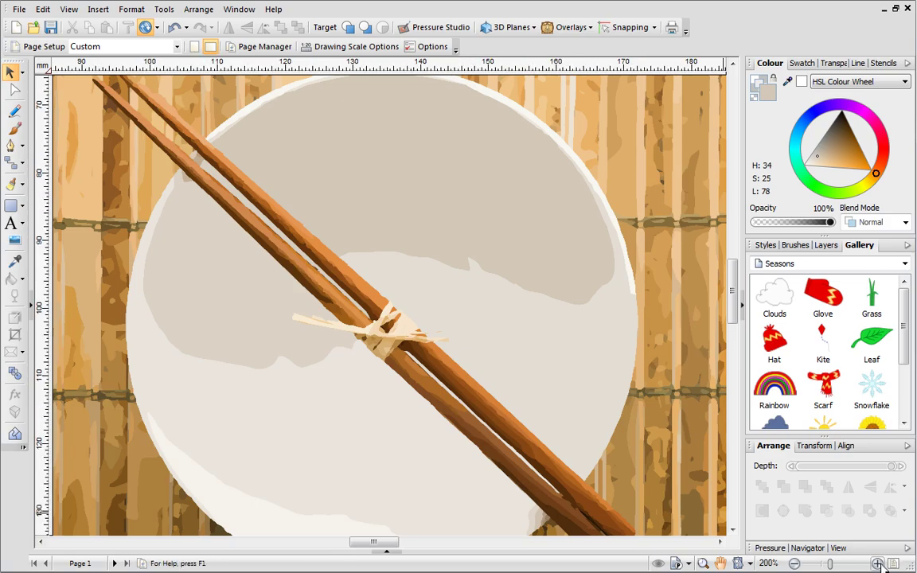
pyautogui.click(876, 562)
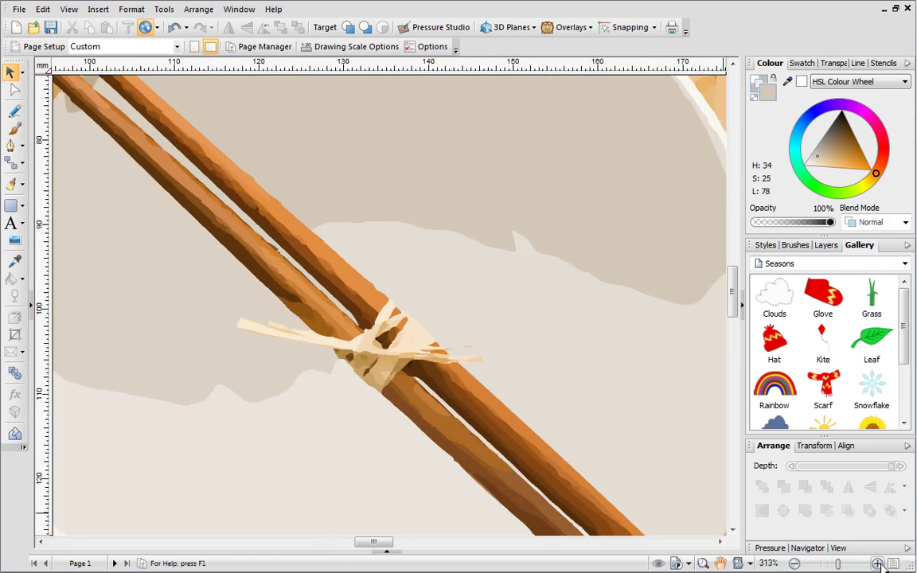
pyautogui.click(876, 562)
pyautogui.click(876, 563)
pyautogui.click(876, 562)
pyautogui.click(876, 563)
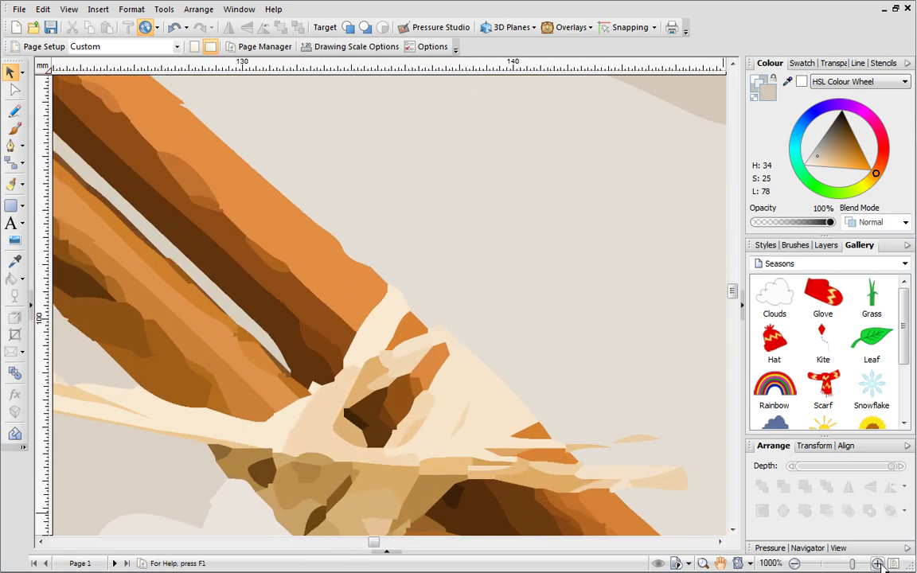
pyautogui.click(876, 563)
pyautogui.click(876, 563)
pyautogui.click(876, 562)
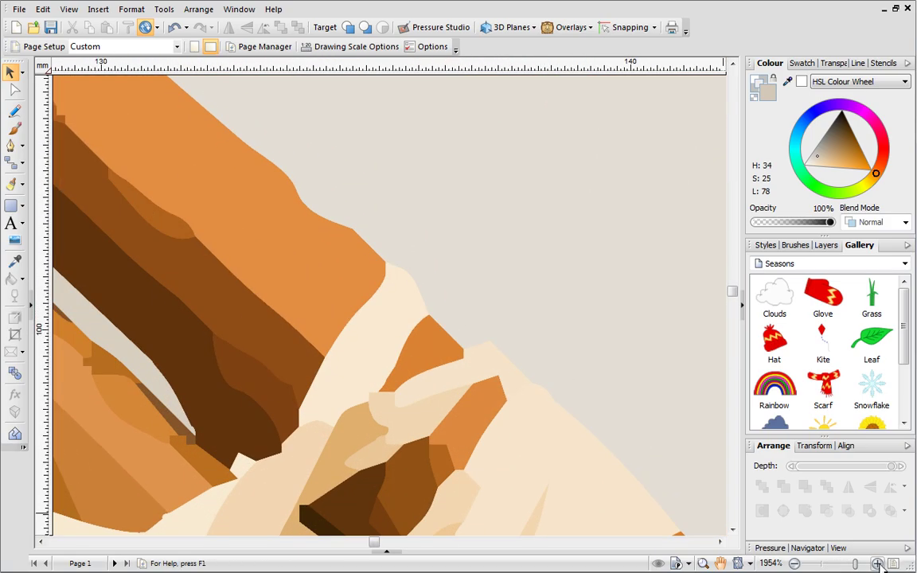
pyautogui.click(793, 562)
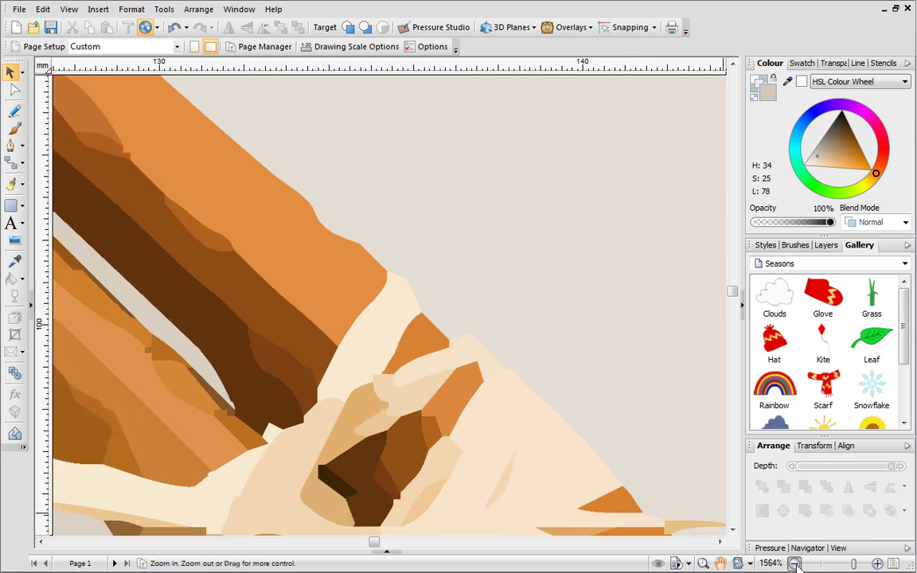
pyautogui.click(794, 563)
pyautogui.click(793, 563)
pyautogui.click(794, 563)
pyautogui.click(794, 563)
pyautogui.click(793, 563)
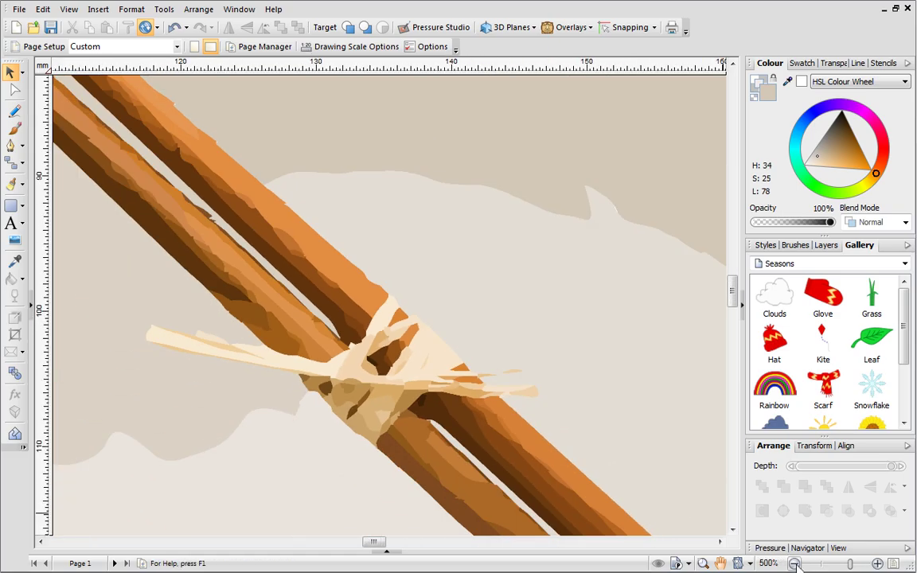
pyautogui.click(793, 563)
pyautogui.click(793, 563)
pyautogui.click(794, 563)
pyautogui.click(794, 563)
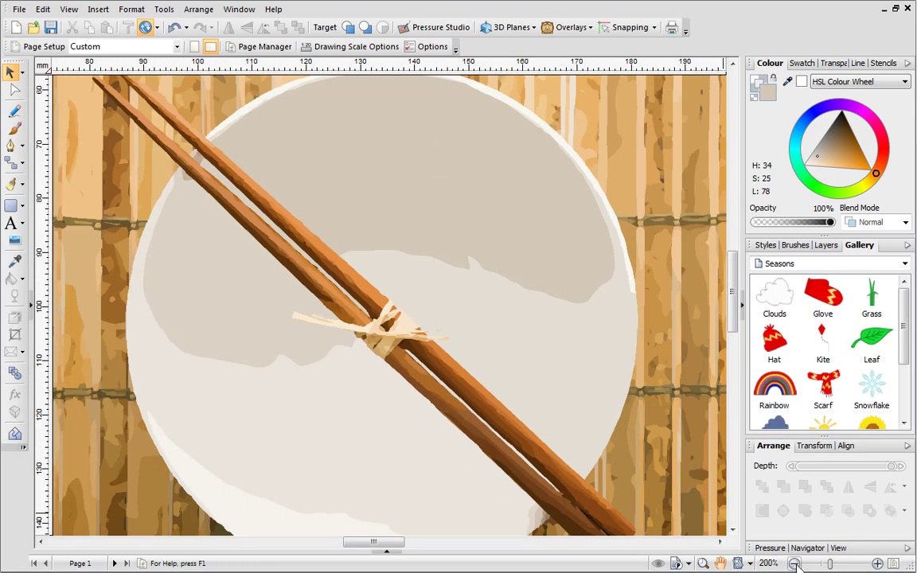
pyautogui.click(793, 563)
pyautogui.click(793, 563)
pyautogui.click(793, 562)
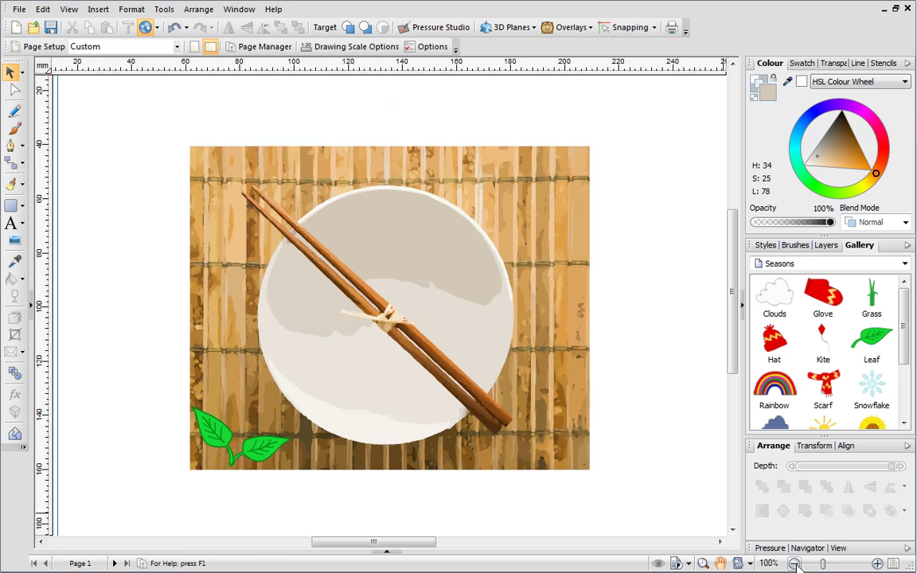